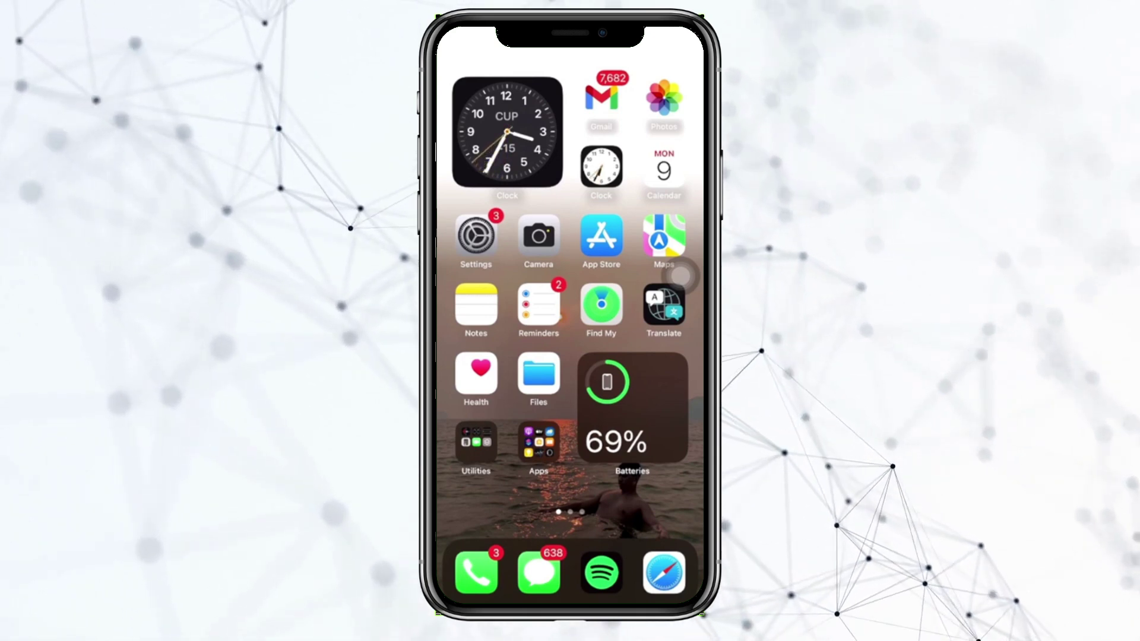
# Check General > Software Update in Settings, which shows iOS 17.0.3 available.
pyautogui.click(475, 236)
pyautogui.scroll(-5, 680, 277)
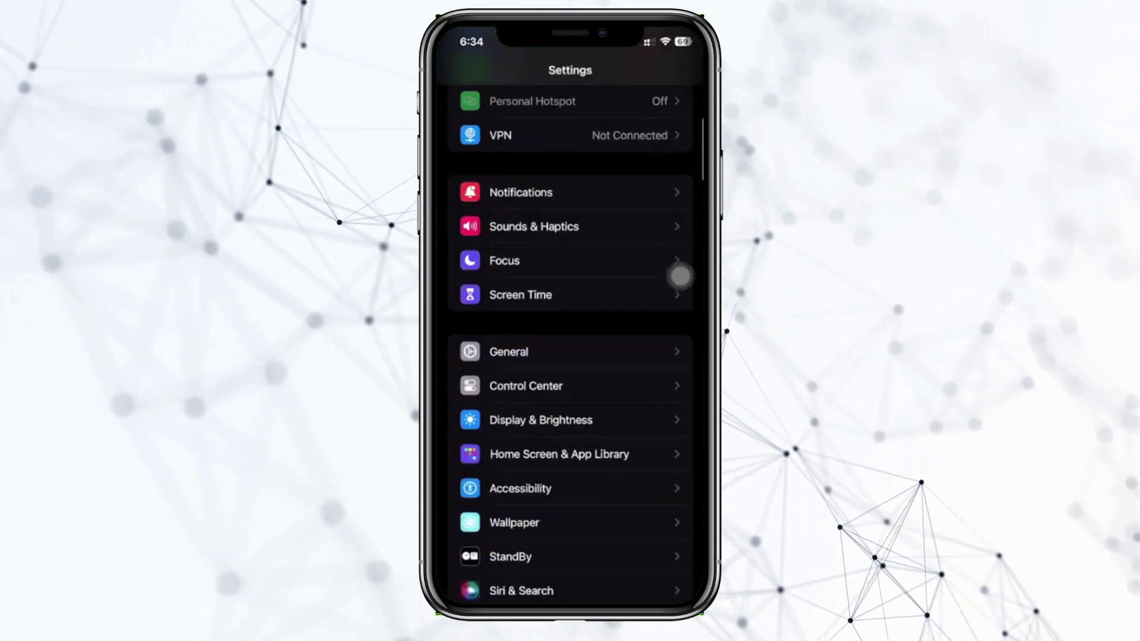
pyautogui.click(508, 315)
pyautogui.click(502, 148)
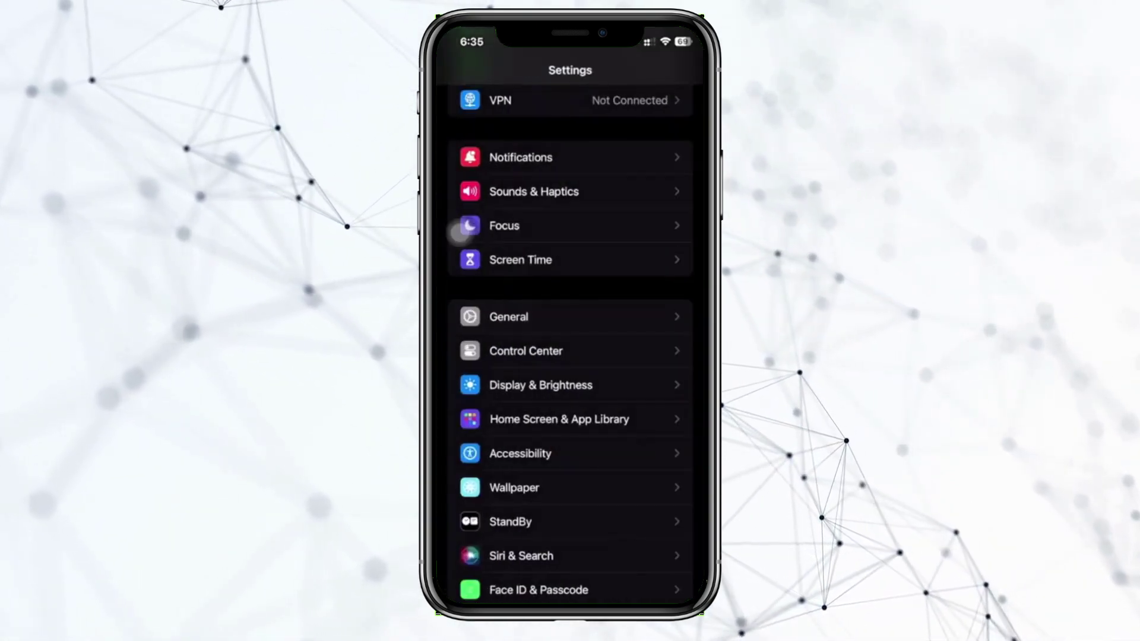
pyautogui.scroll(5, 461, 231)
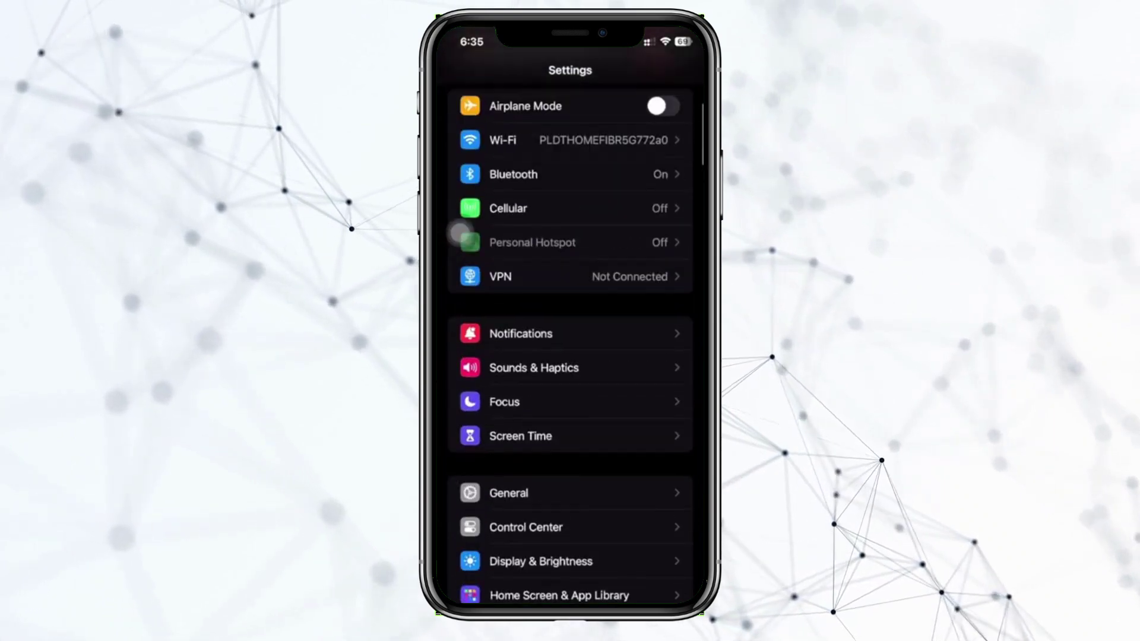
pyautogui.scroll(2, 461, 231)
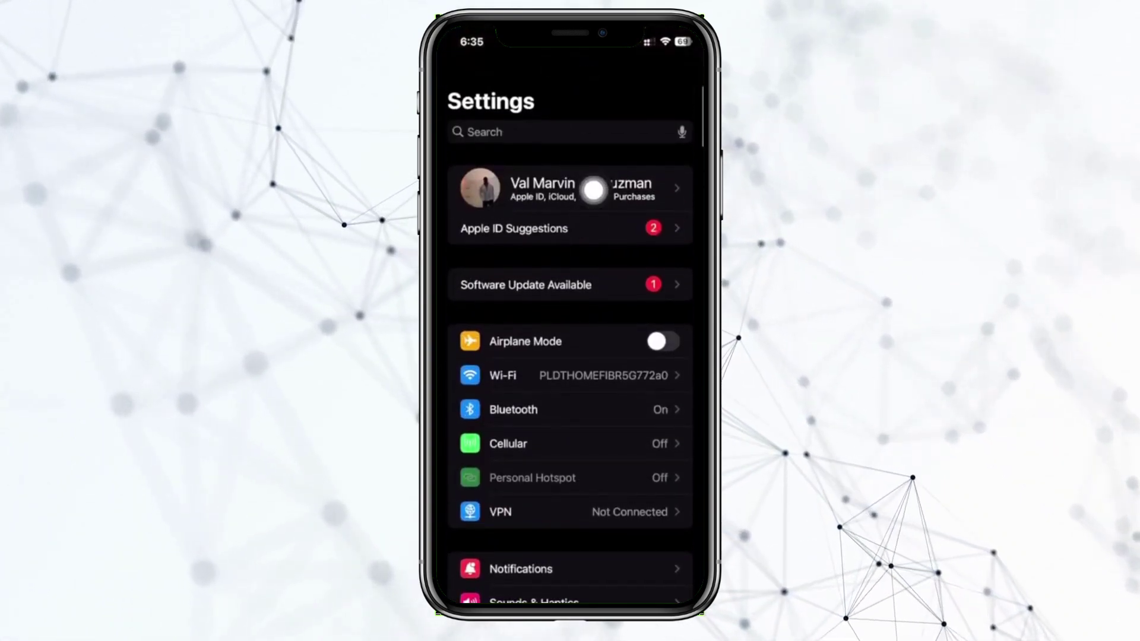
# Open the Apple ID profile and bring up the Media & Purchases options.
pyautogui.click(668, 209)
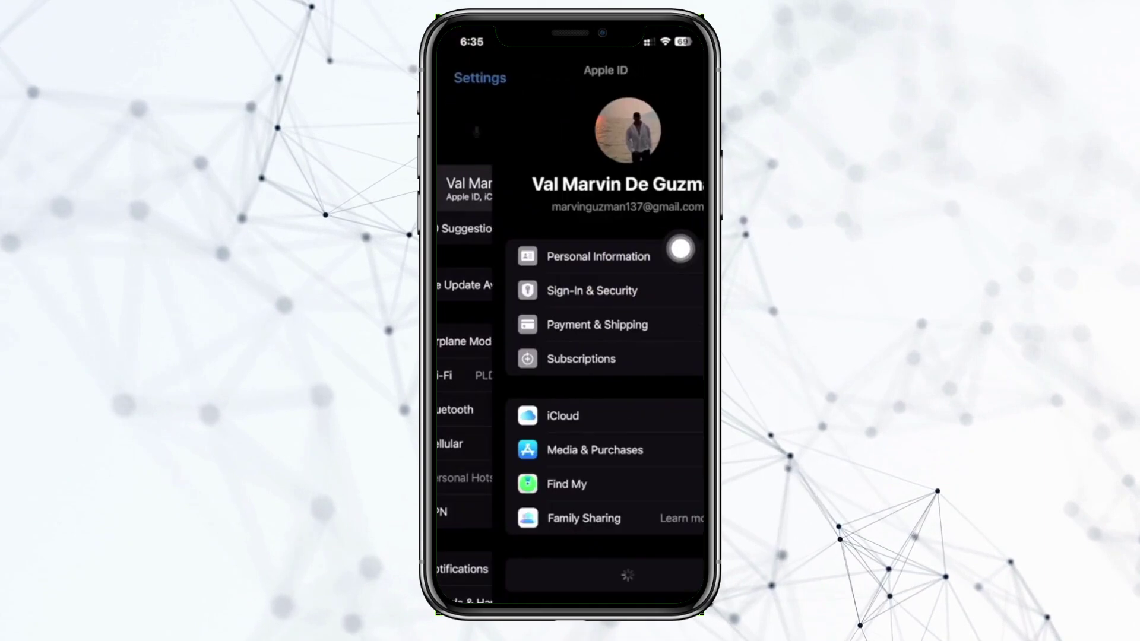
pyautogui.scroll(-3, 681, 249)
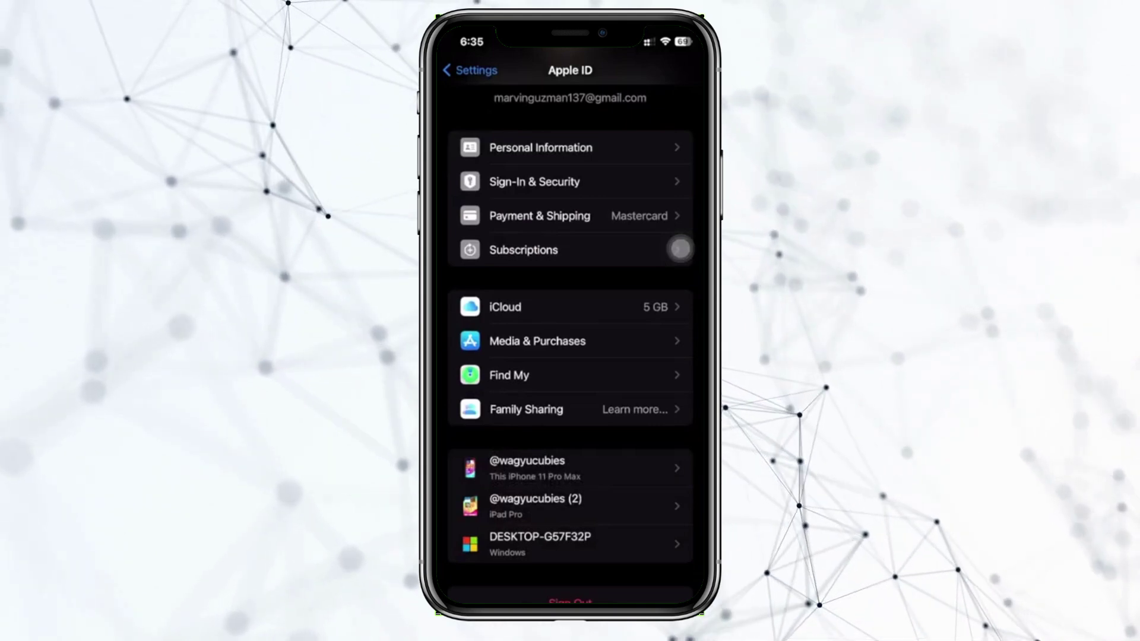
pyautogui.scroll(3, 679, 249)
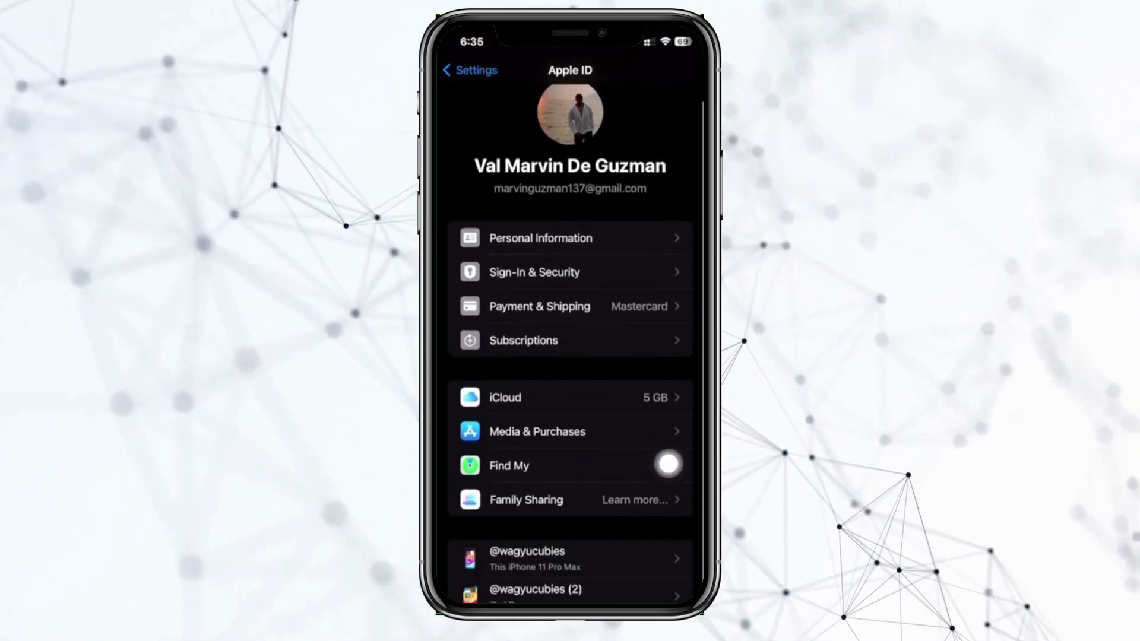
pyautogui.click(668, 436)
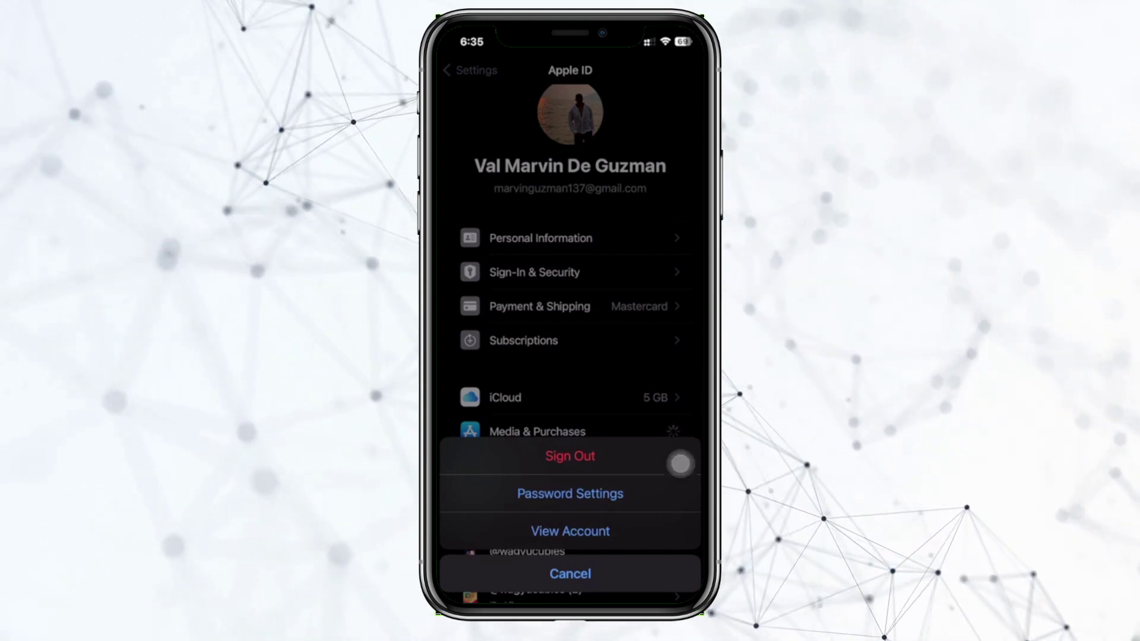
pyautogui.click(680, 463)
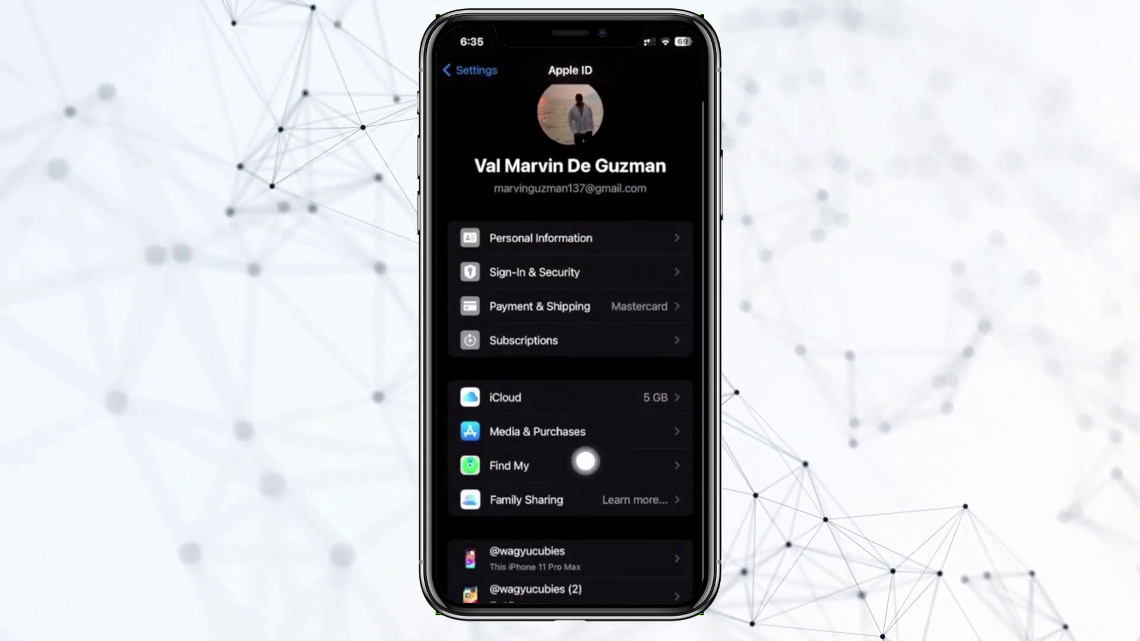
pyautogui.moveTo(585, 457); pyautogui.dragTo(675, 477)
pyautogui.click(675, 476)
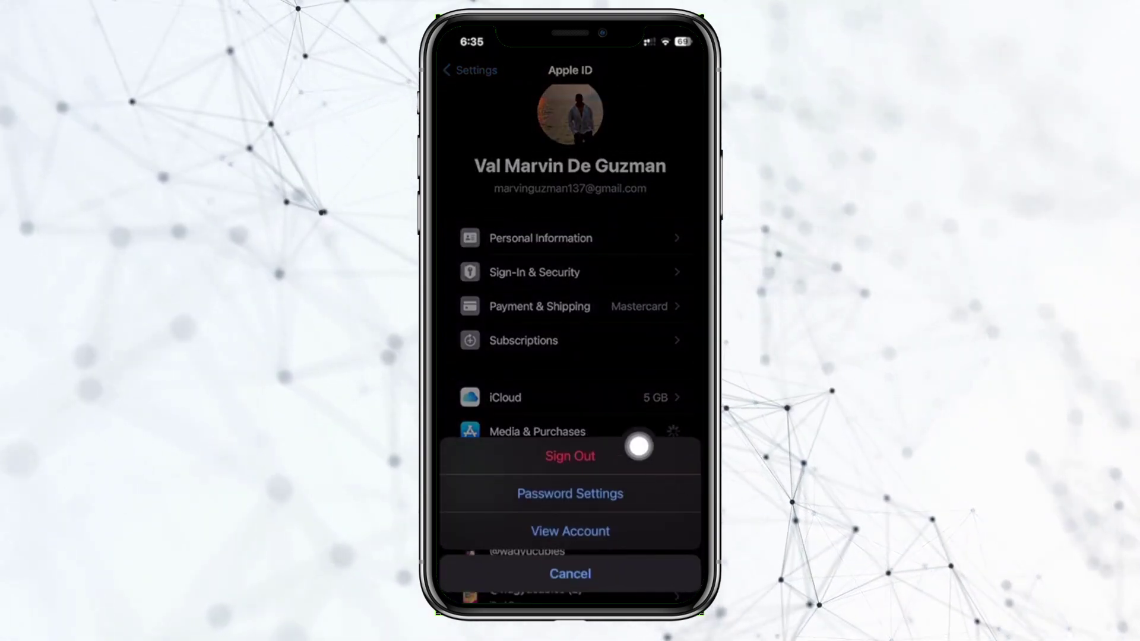
# Choose View Account under Media & Purchases to reach the account's Country/Region page.
pyautogui.click(677, 499)
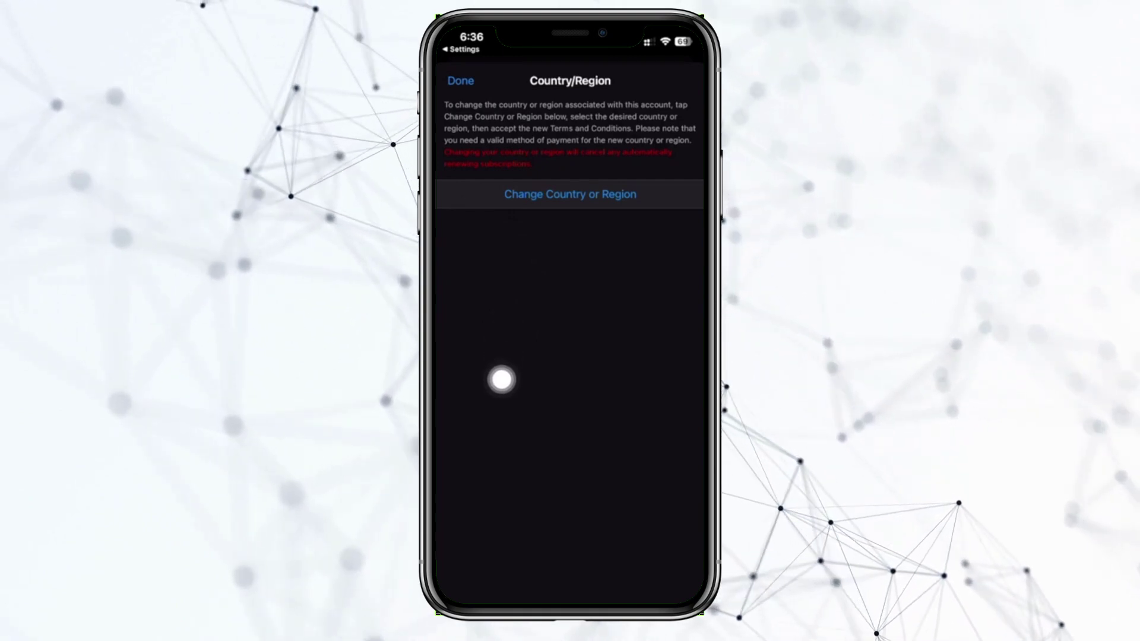
# Leave the Country/Region page and return to the iPhone Home Screen.
pyautogui.click(460, 370)
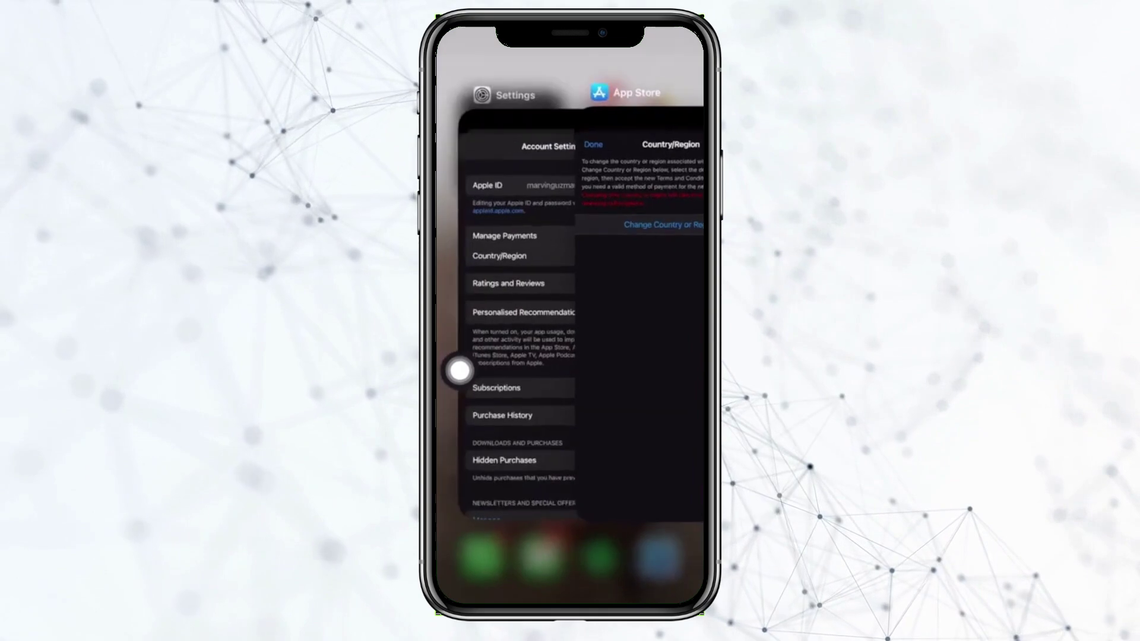